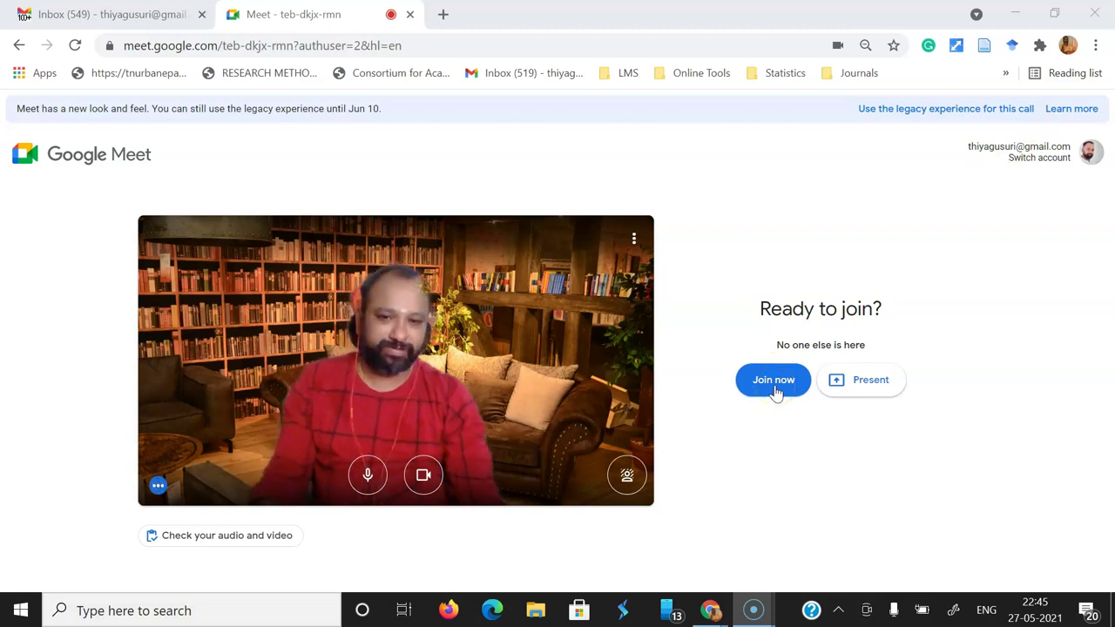
Join the call from the 'Ready to join?' screen with camera and microphone on.
click(774, 383)
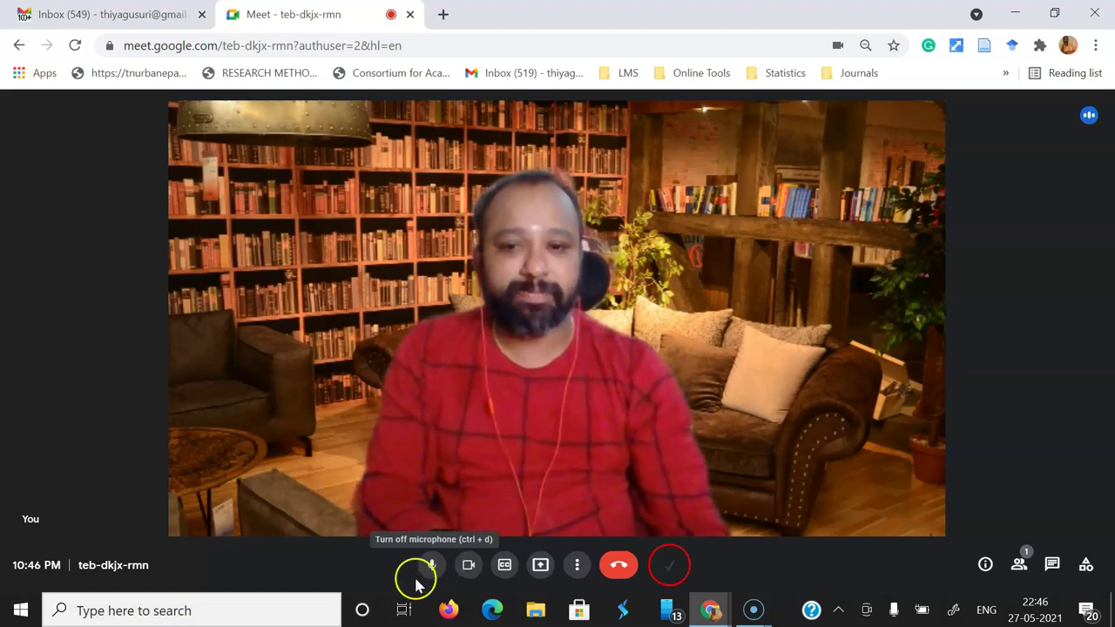
click(469, 576)
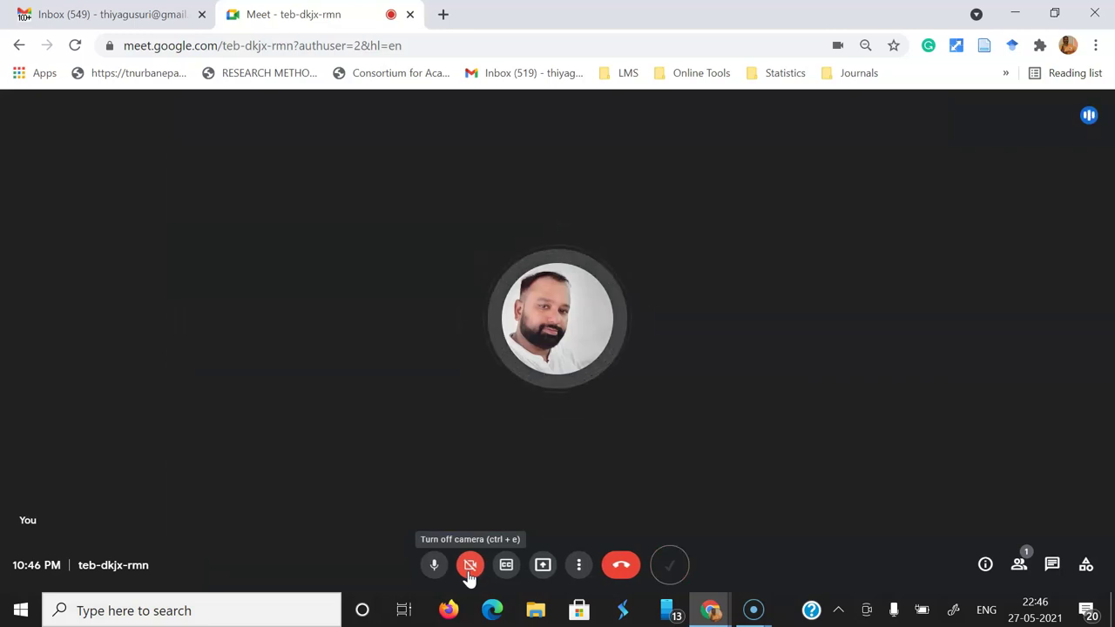
click(469, 566)
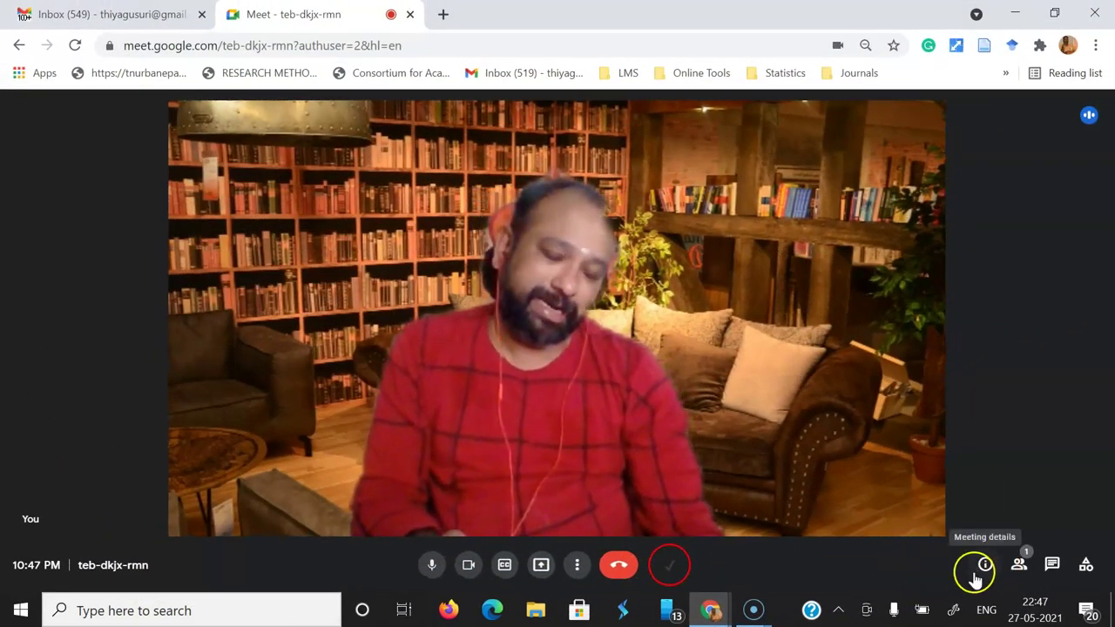
click(547, 567)
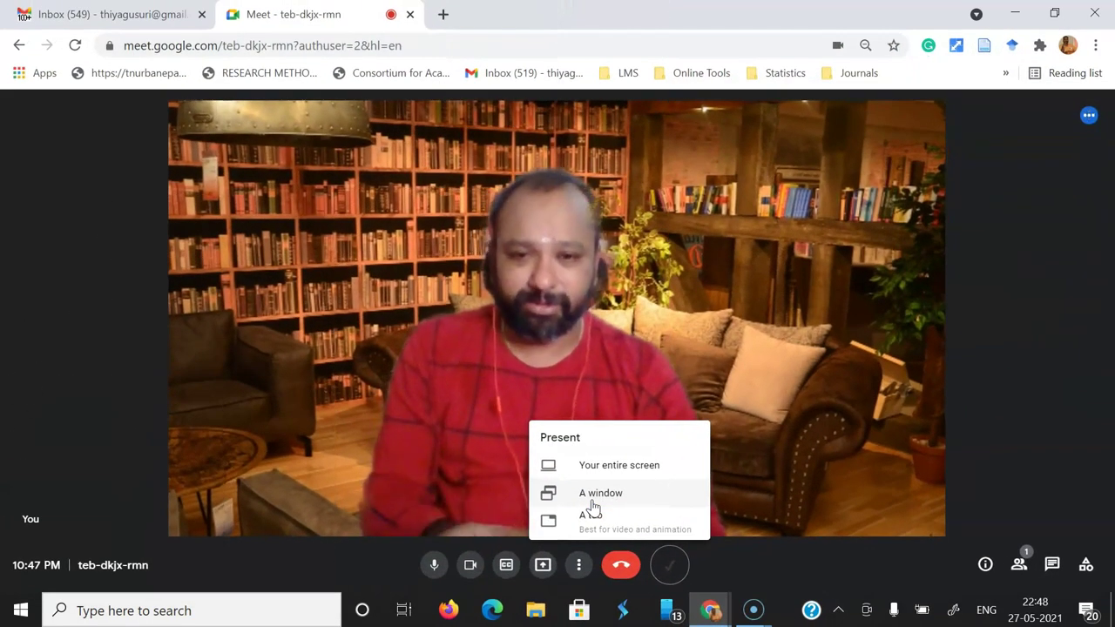
click(586, 526)
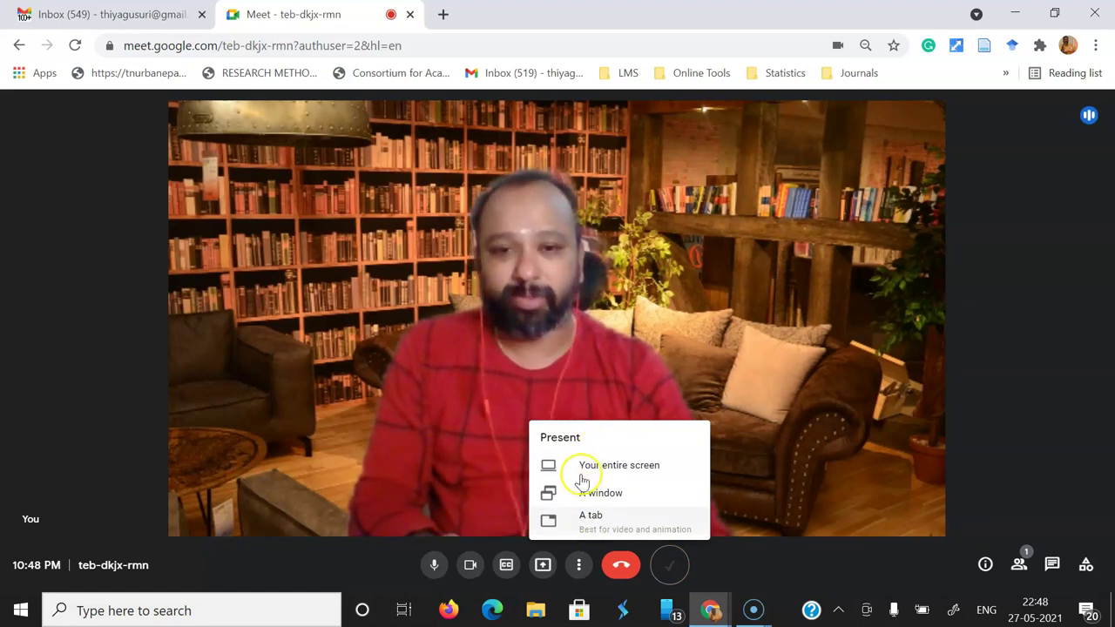
click(573, 591)
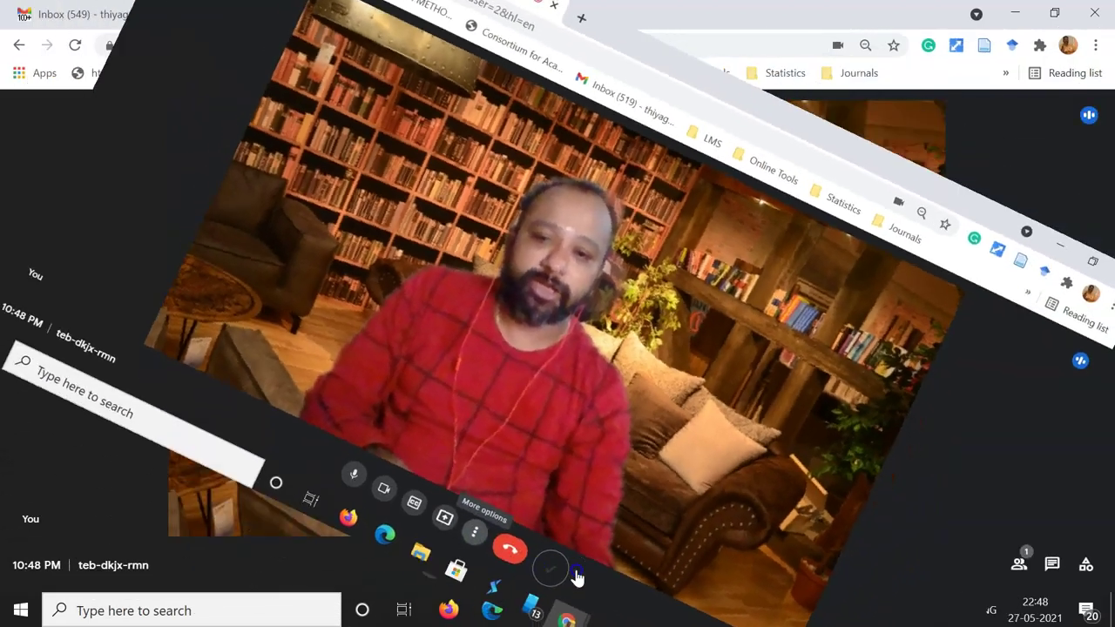
Start a new Jamboard whiteboard from More options, then close the Jam and Whiteboarding panel.
click(578, 568)
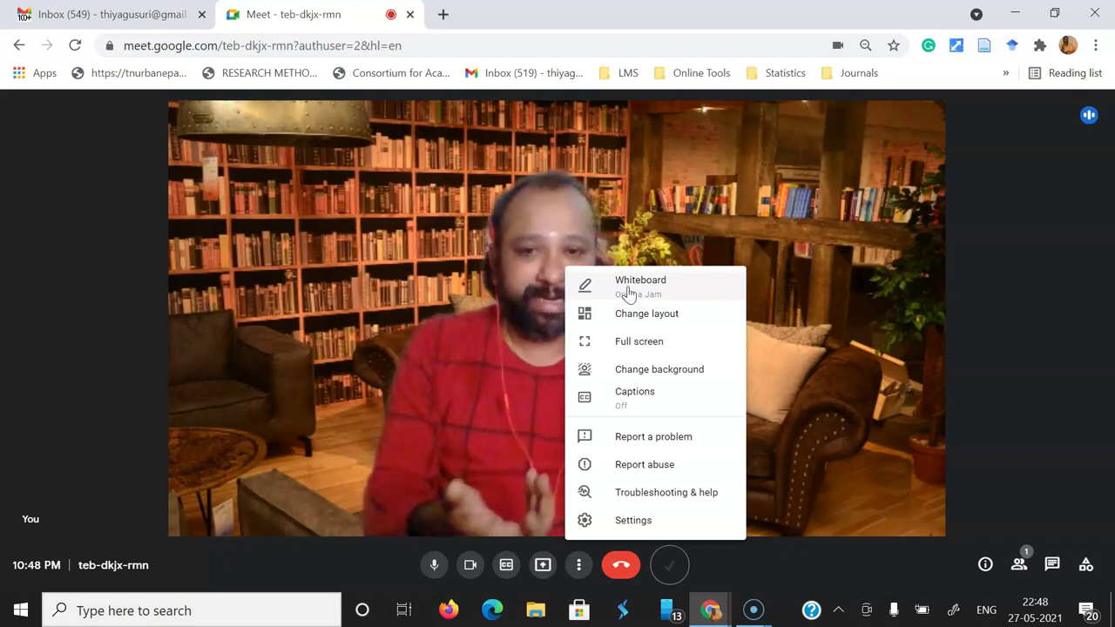
click(641, 288)
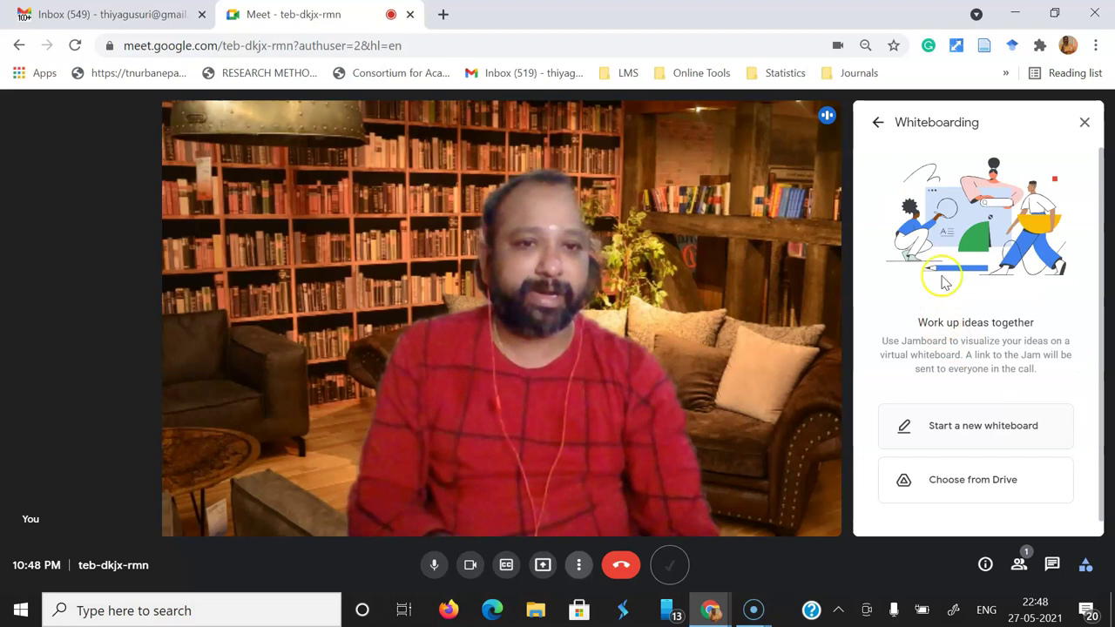
click(987, 435)
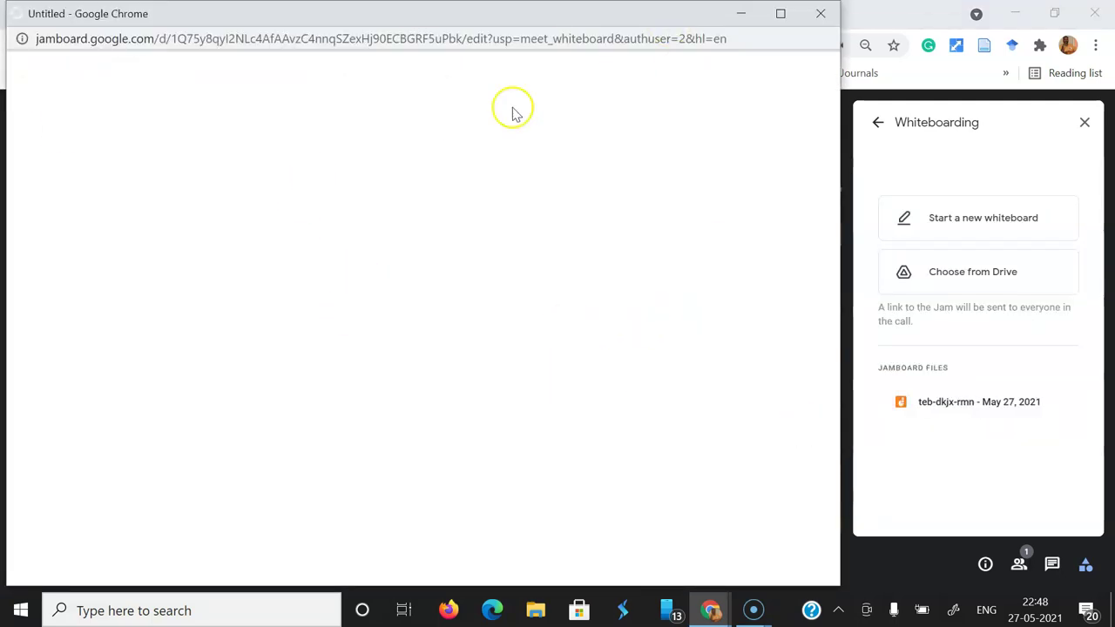
click(1085, 128)
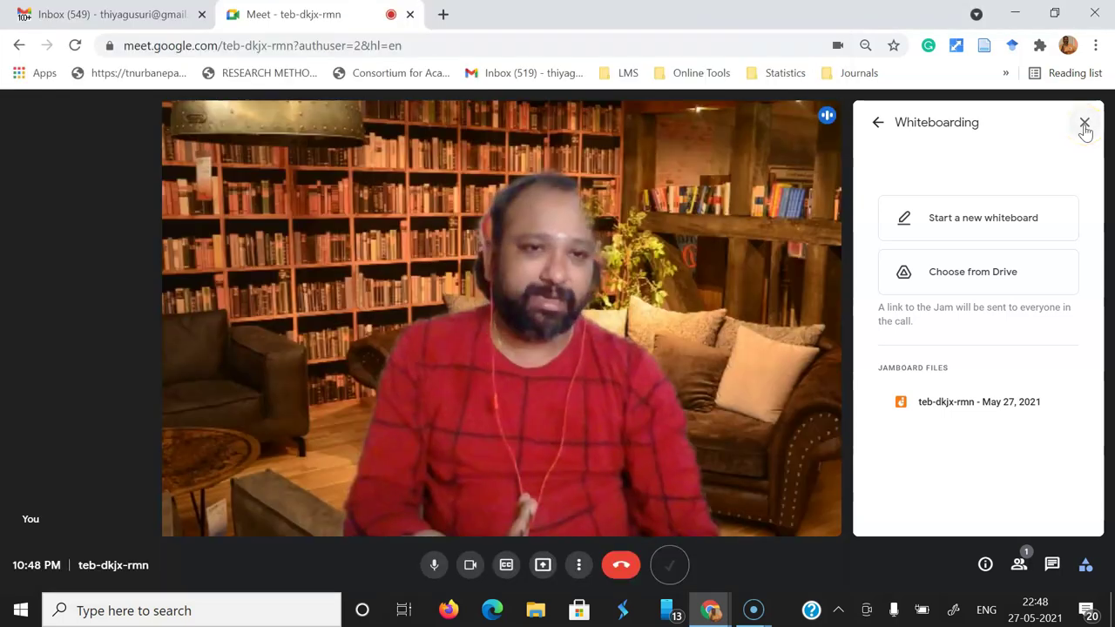
click(1084, 126)
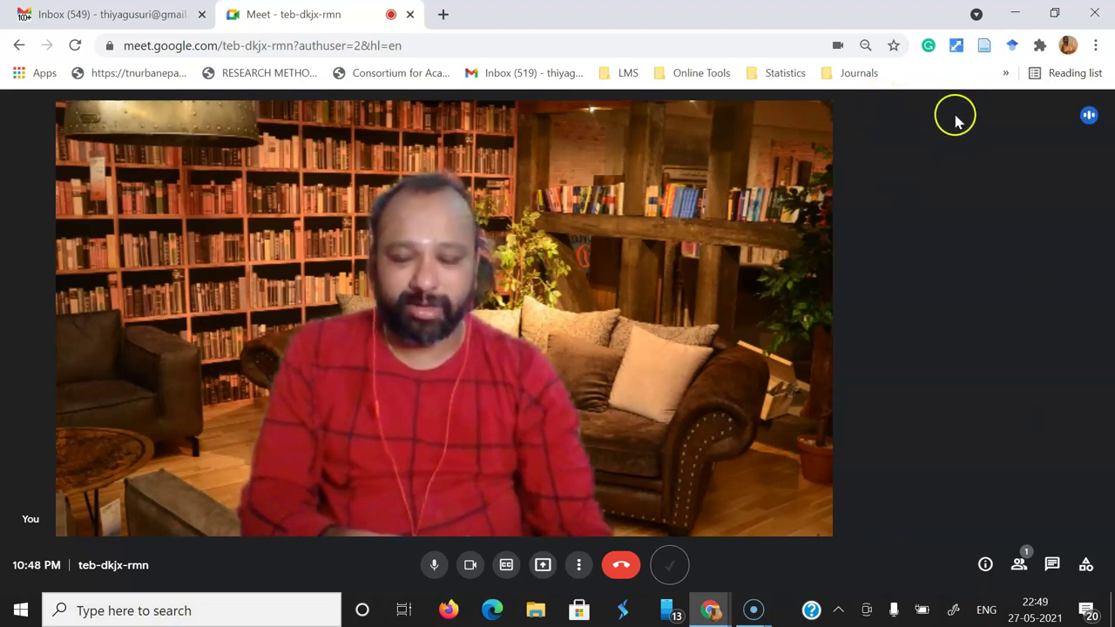
click(1052, 565)
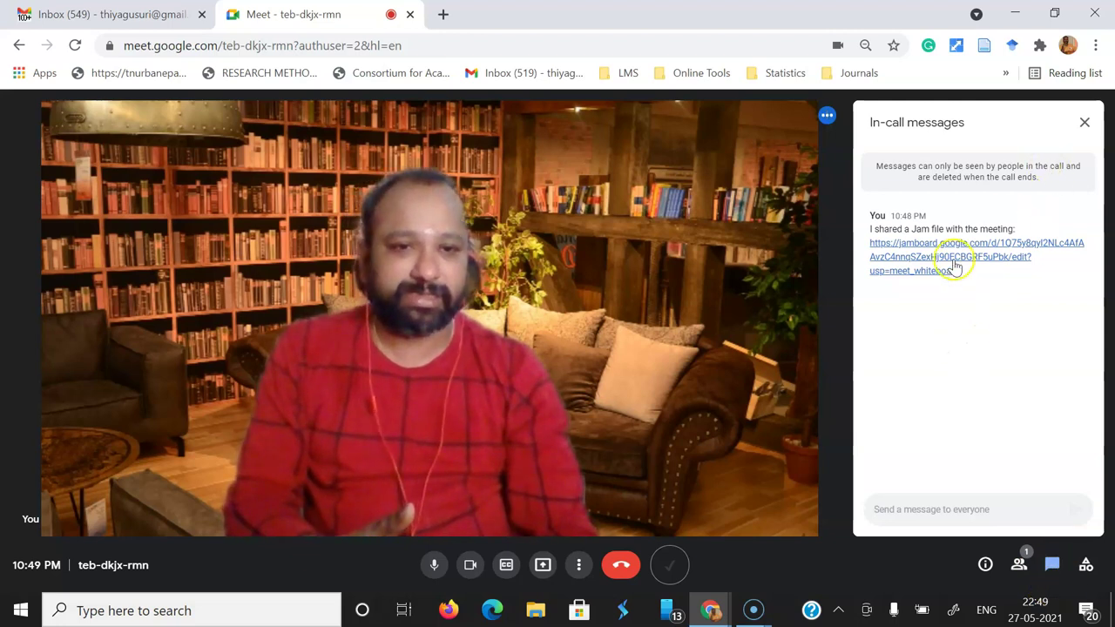
click(1085, 123)
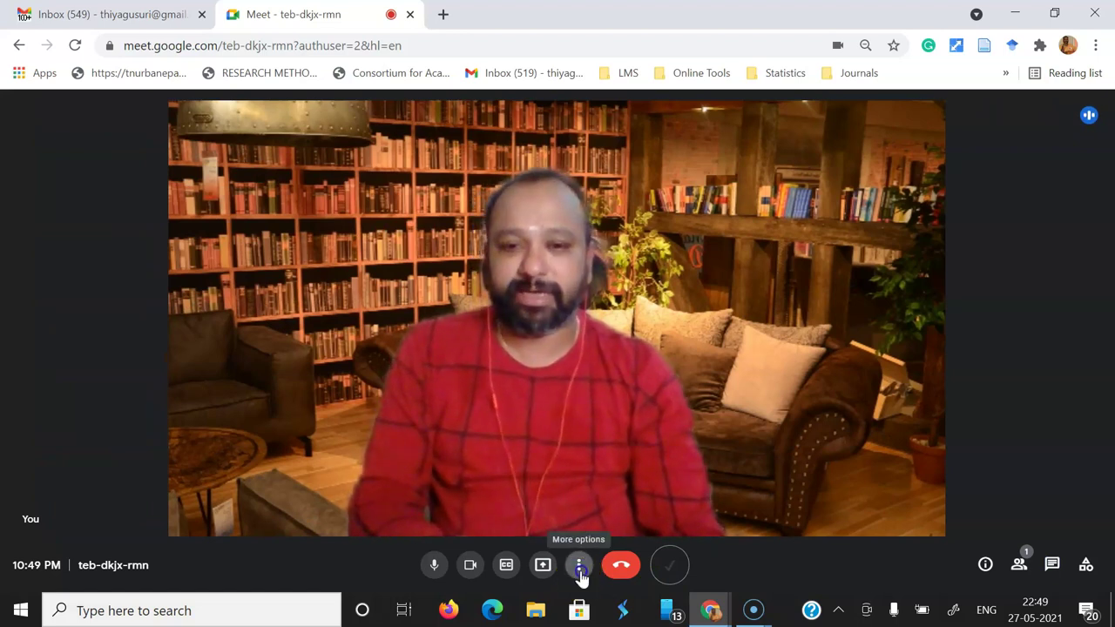
click(580, 574)
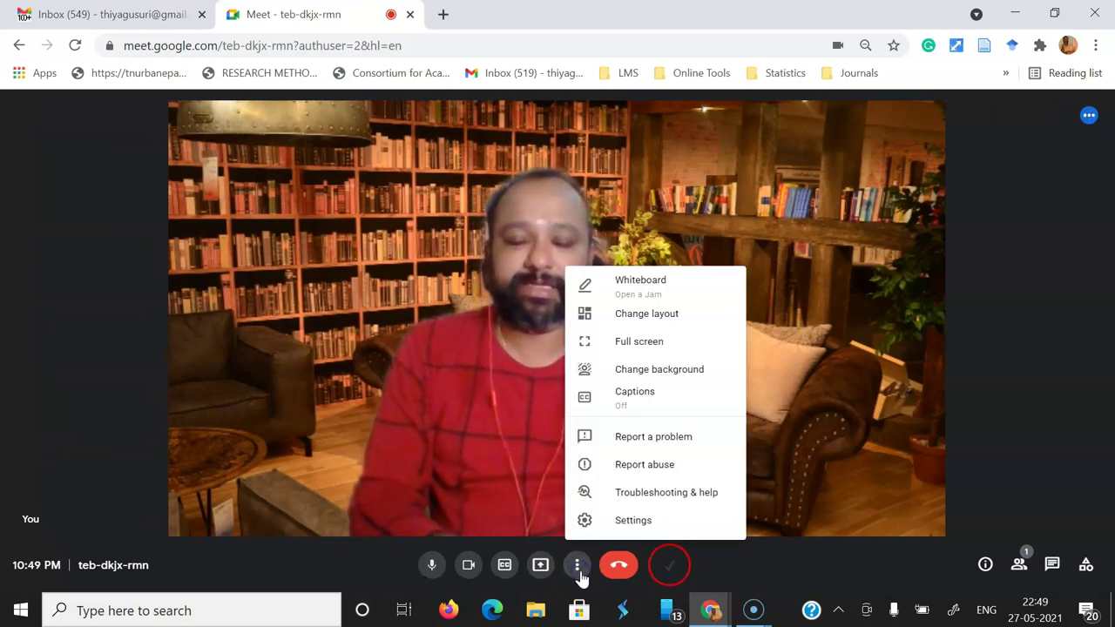
click(666, 323)
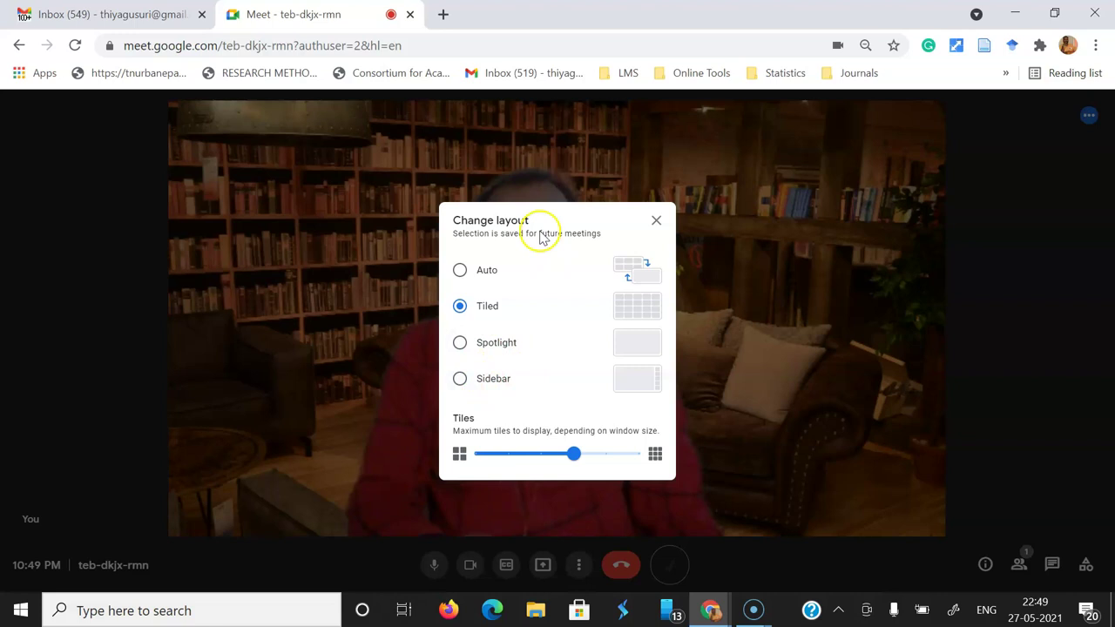
key(Escape)
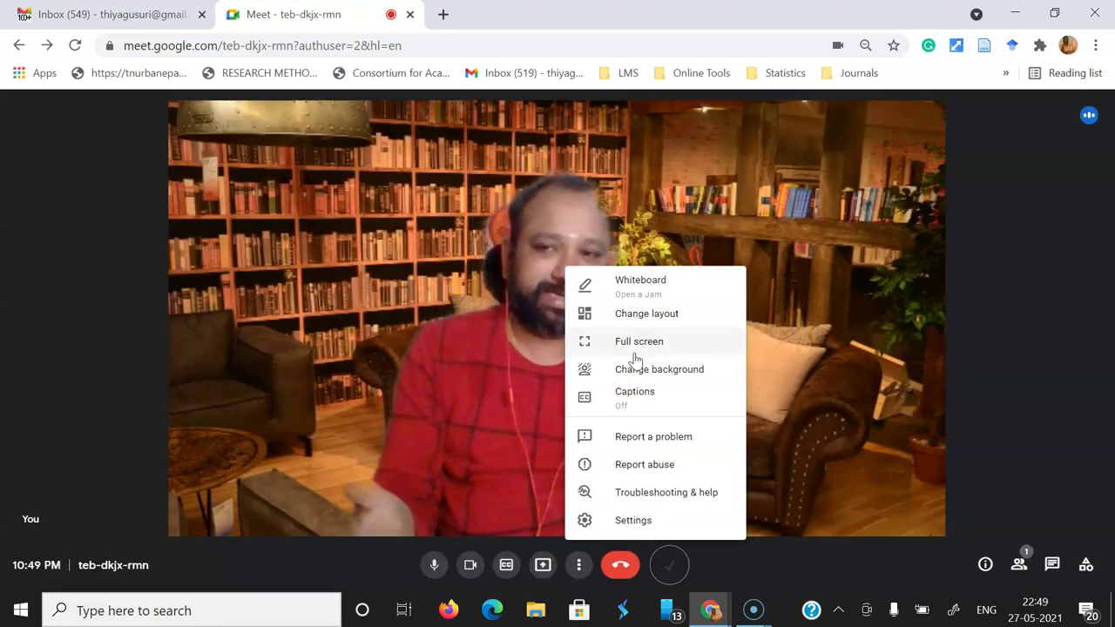
click(634, 357)
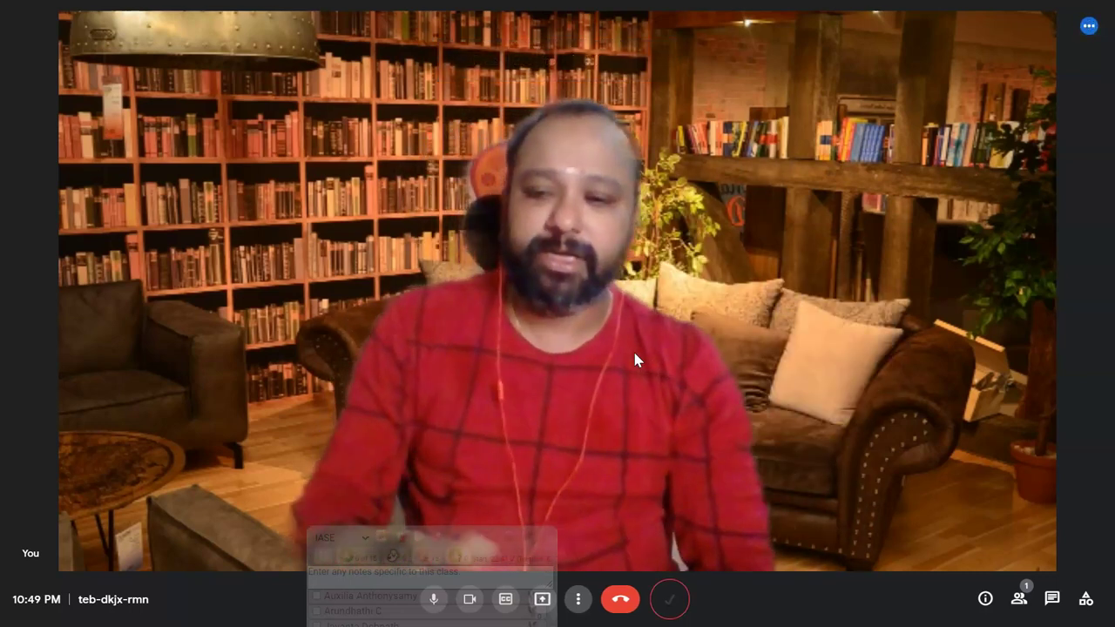
key(F11)
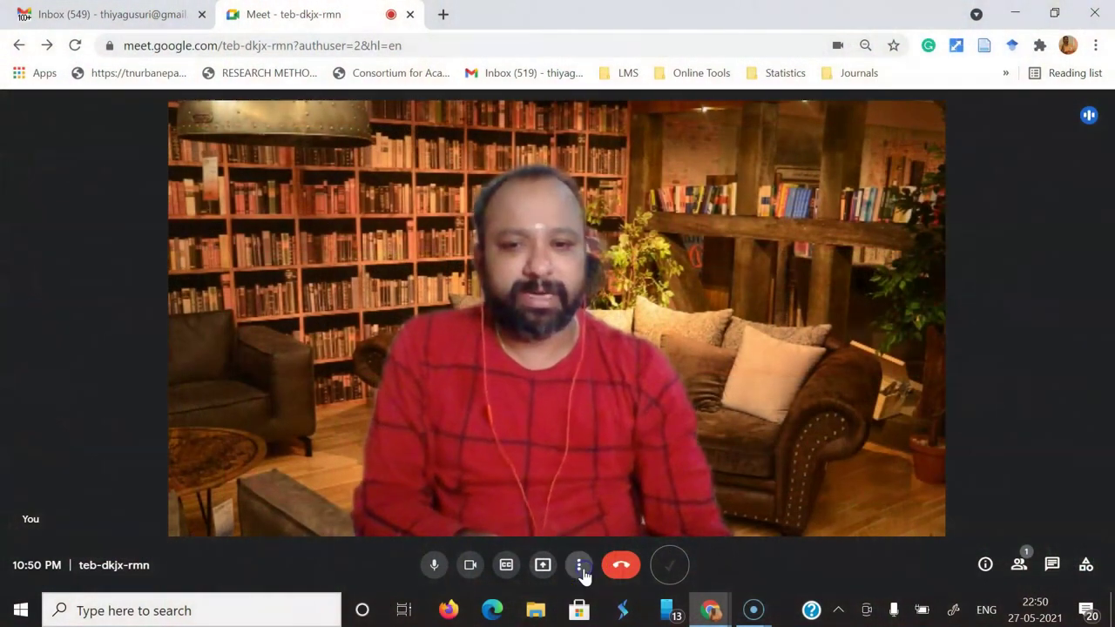
click(581, 568)
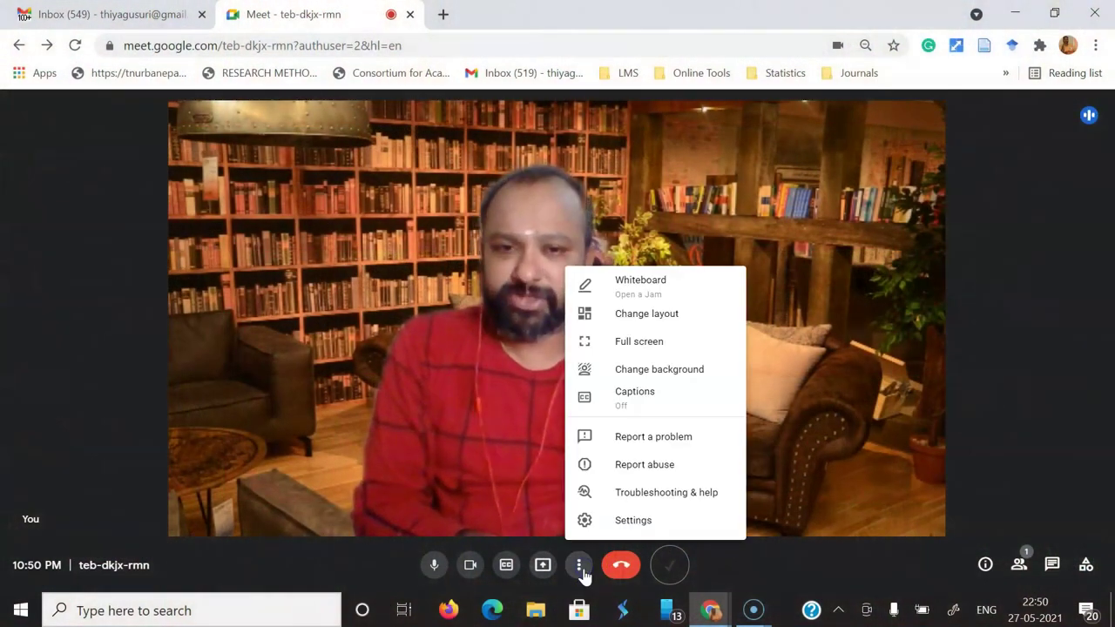
click(662, 375)
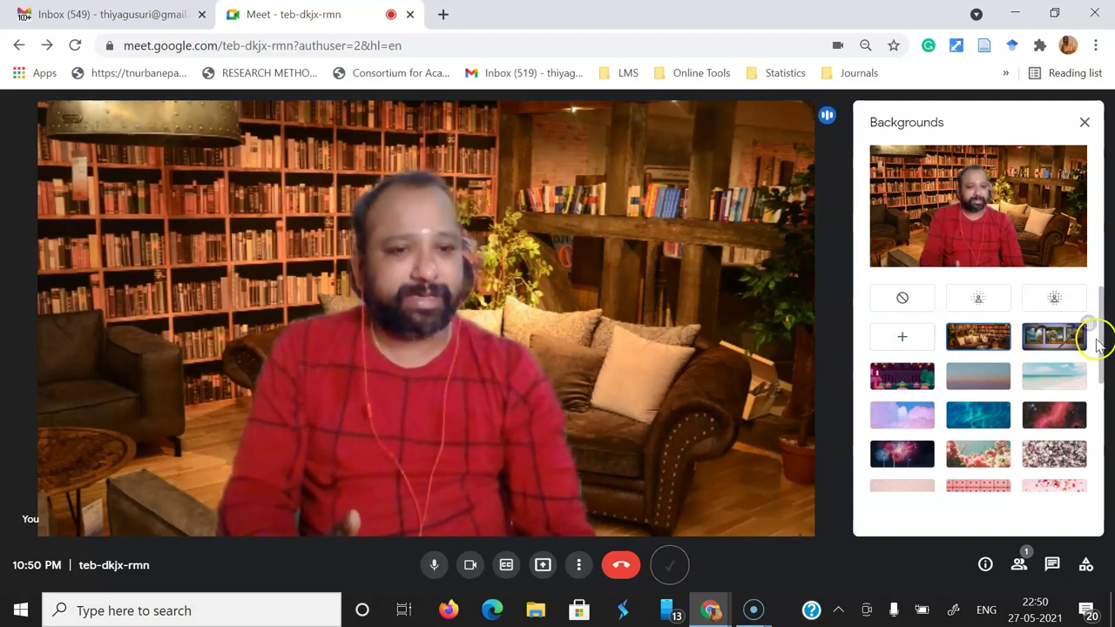
drag(1100, 364, 1087, 494)
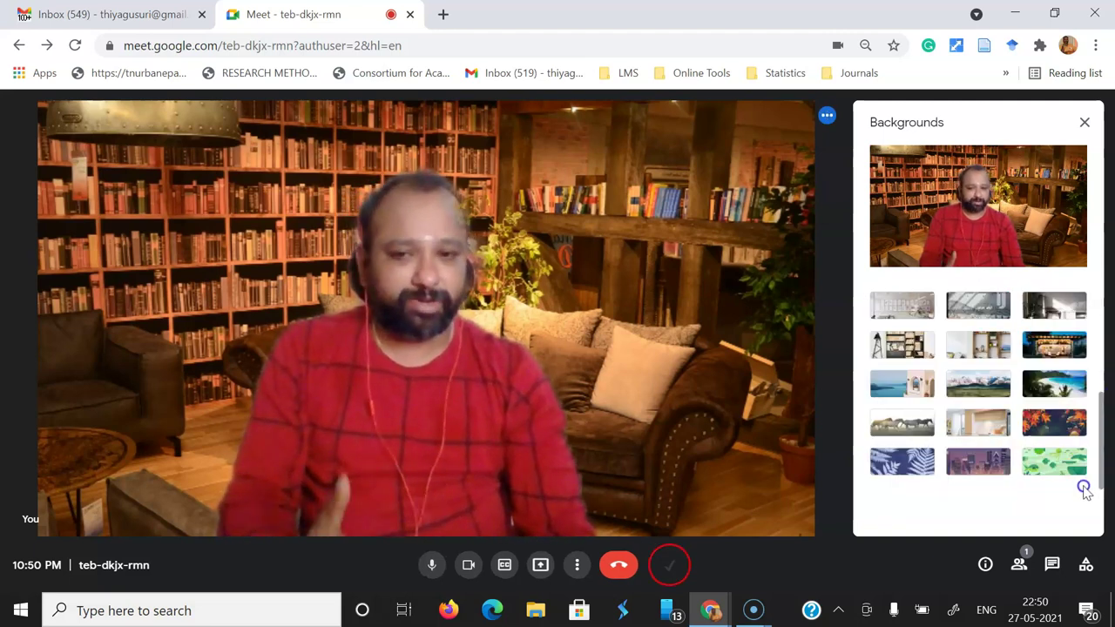
click(1003, 381)
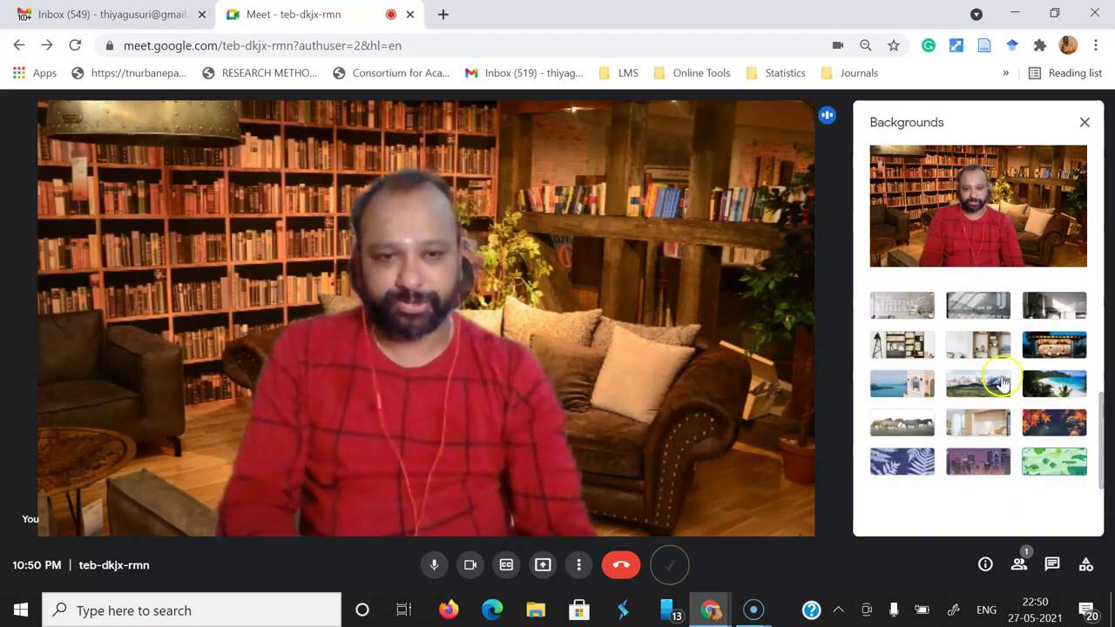
click(1085, 122)
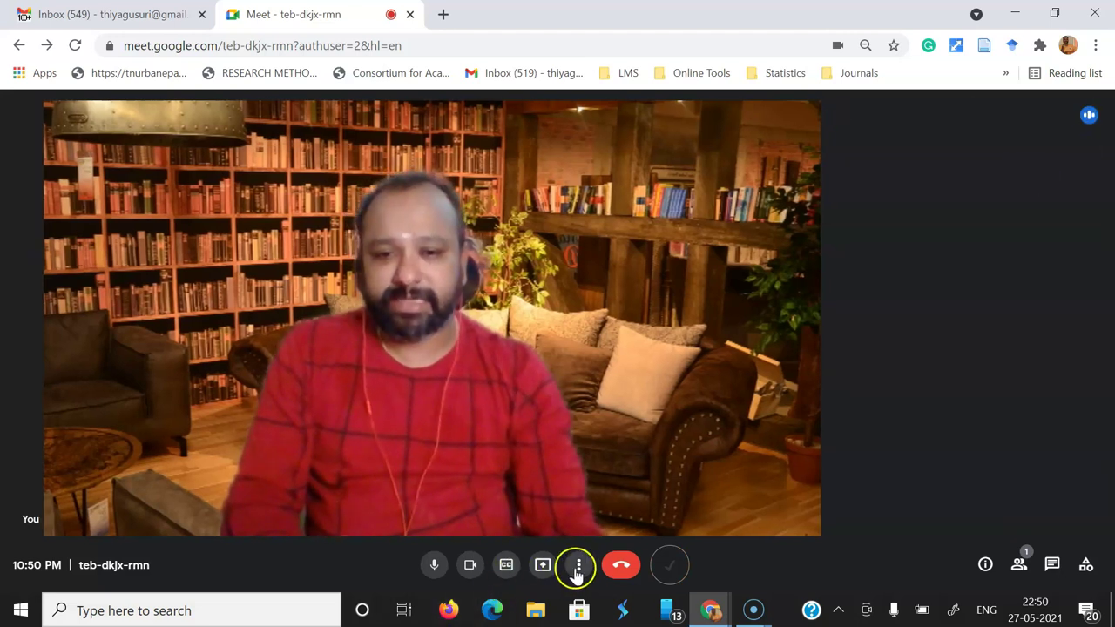
click(579, 572)
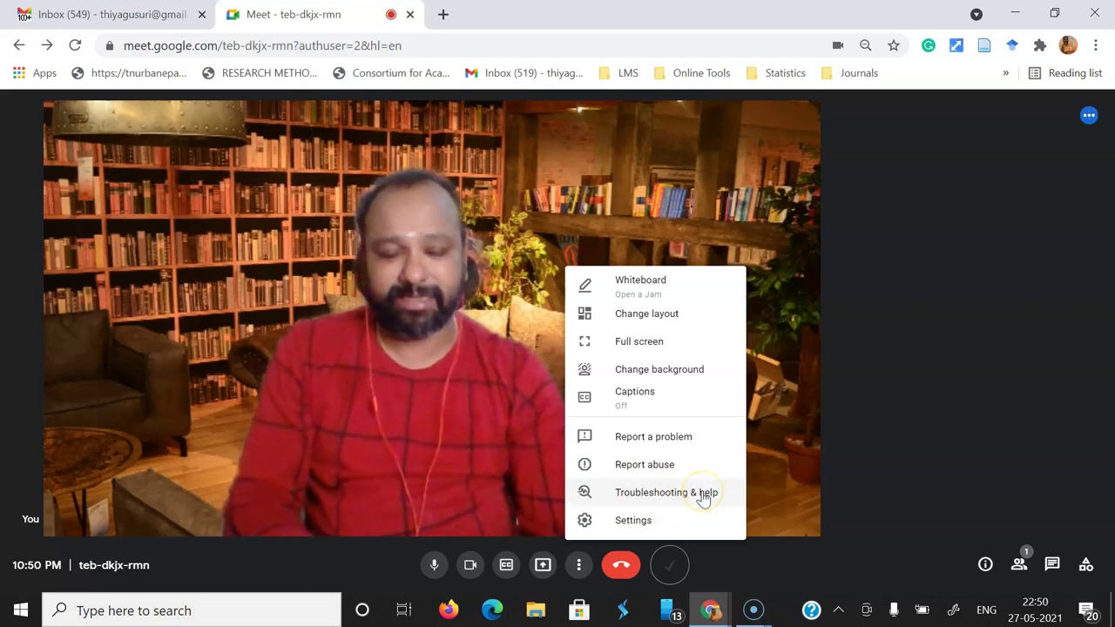
click(626, 523)
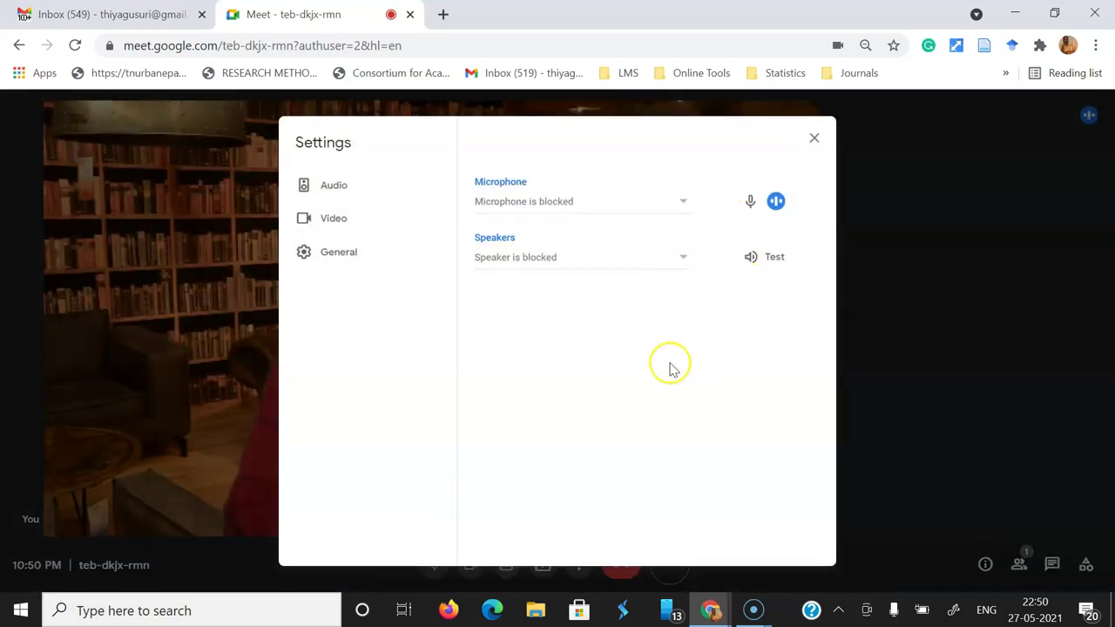
click(351, 232)
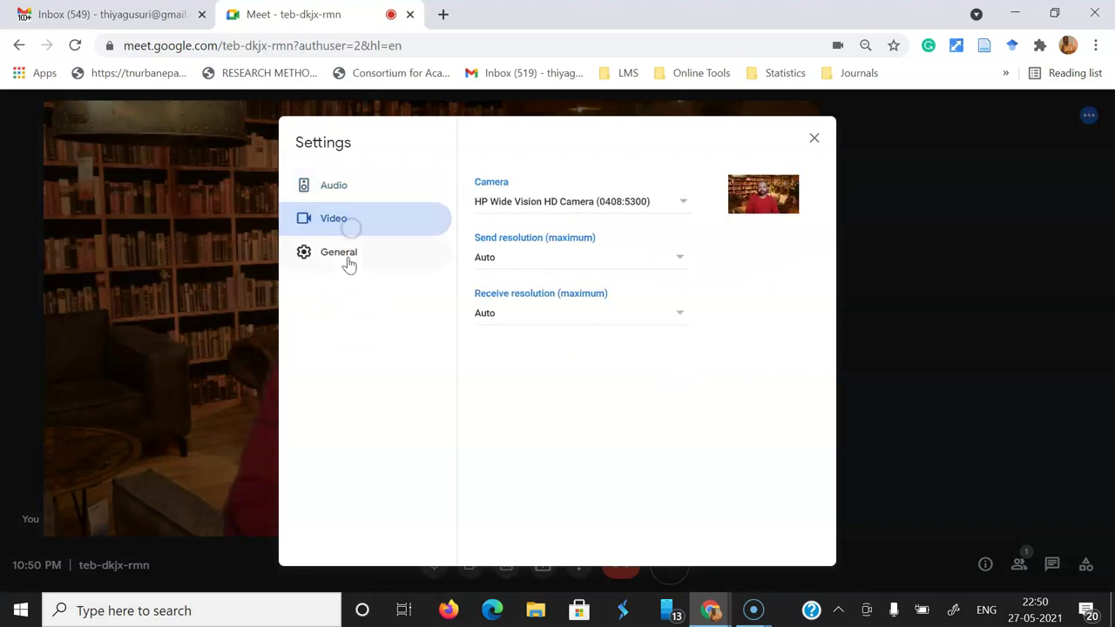
click(348, 262)
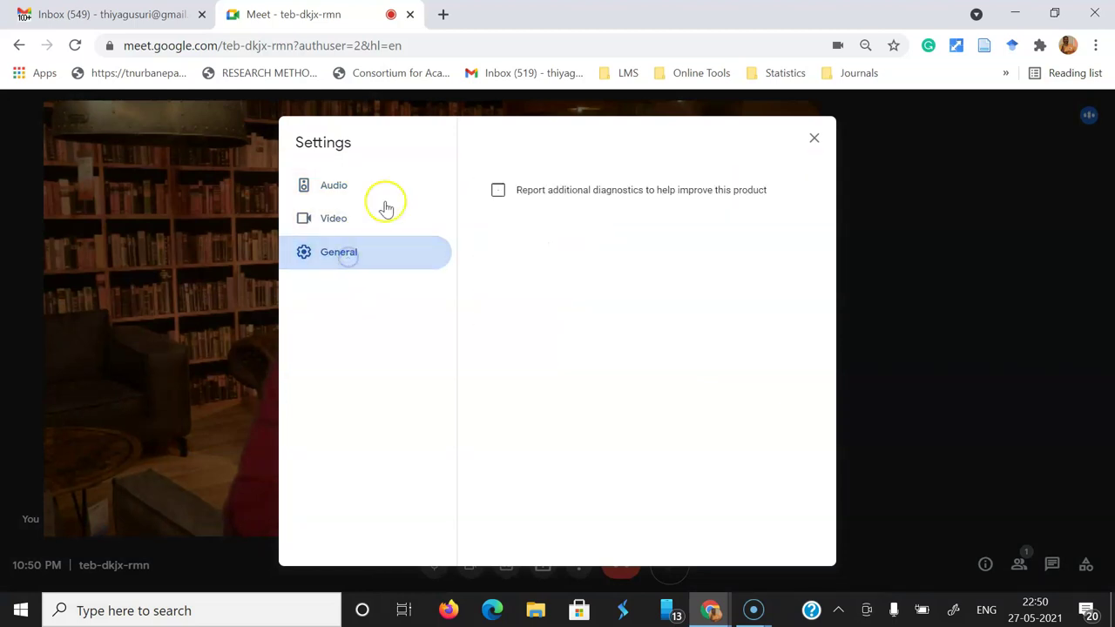
click(812, 143)
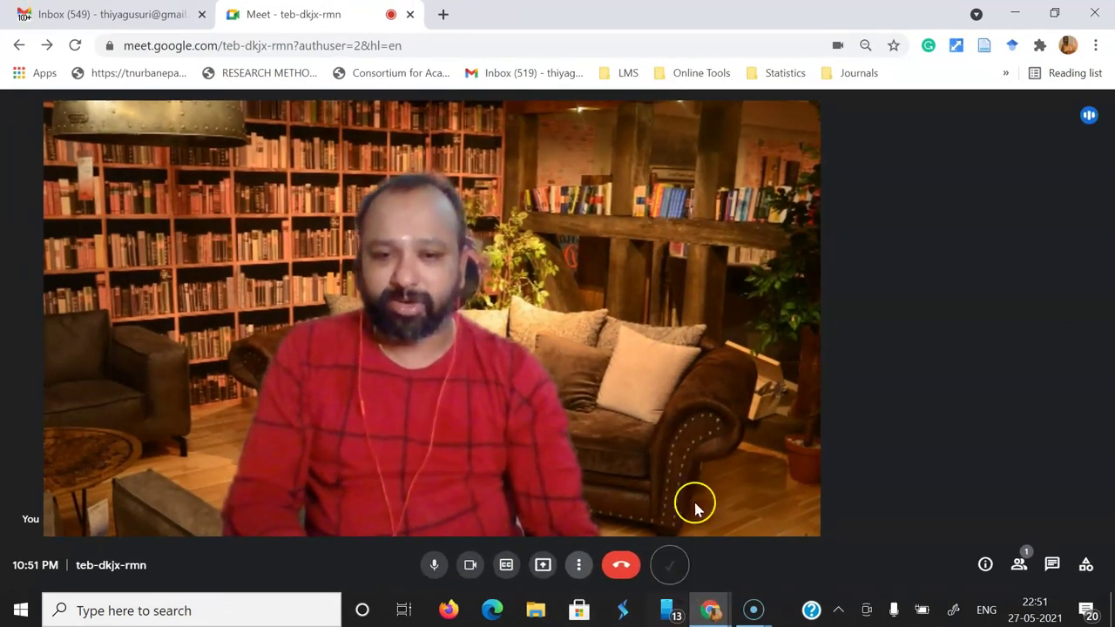
Open the Meeting details panel showing the joining link and copy-joining-info option.
click(578, 568)
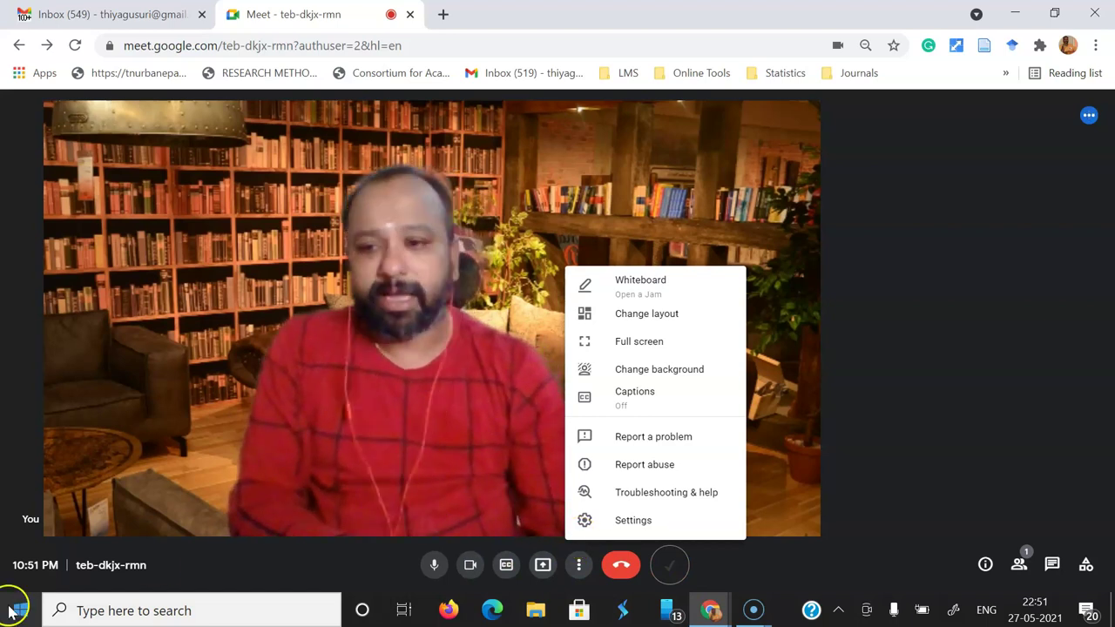
click(579, 567)
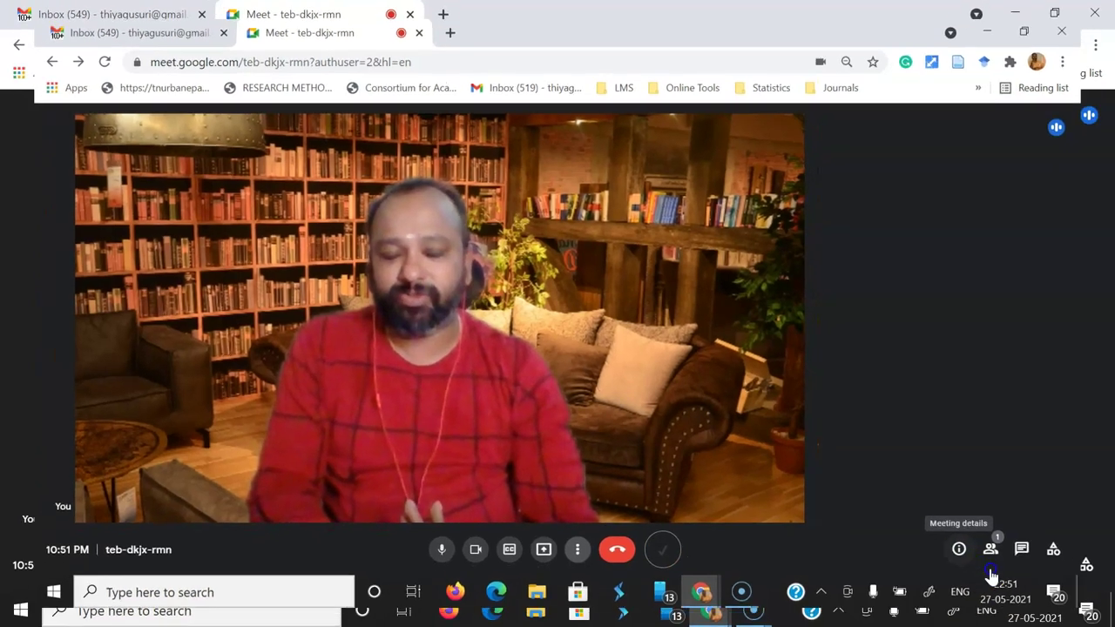
click(985, 566)
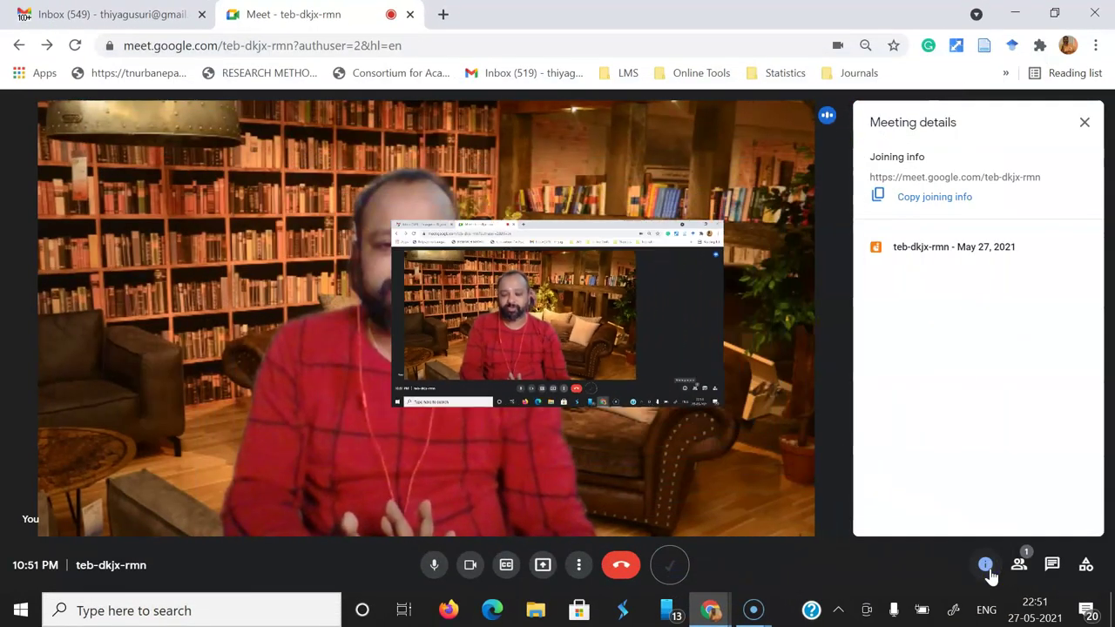